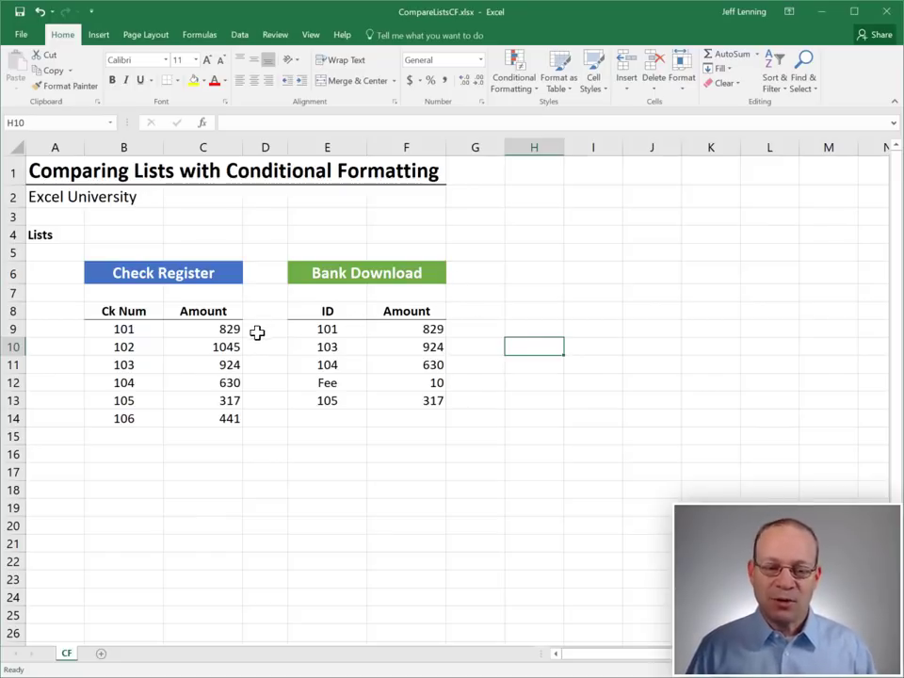
Select check numbers B9:B14 and bank IDs E9:E13, then deselect back to B9
left_click(145, 332)
left_click_drag(145, 333, 144, 417)
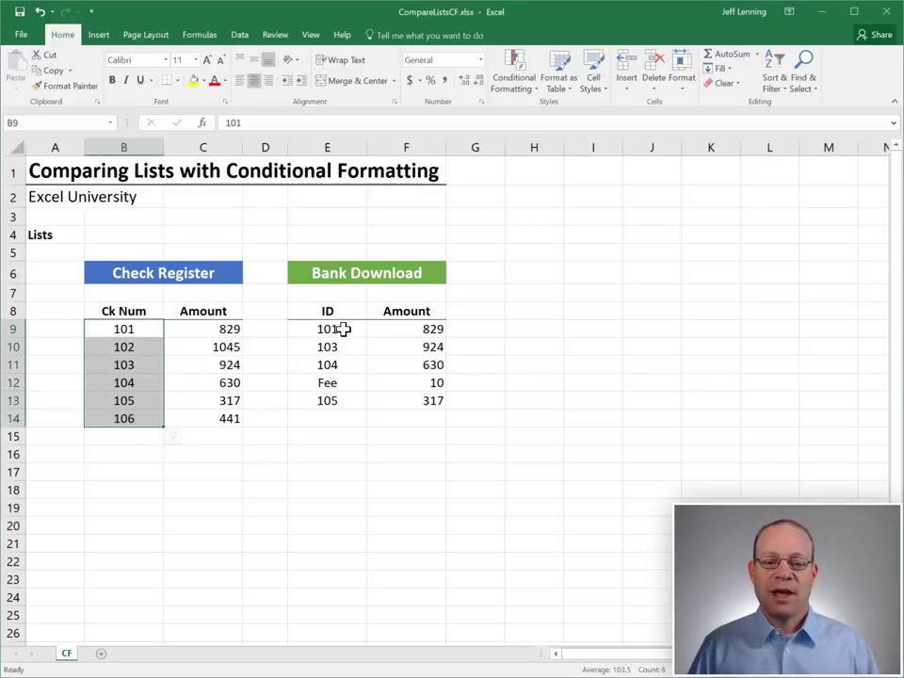
left_click_drag(345, 328, 345, 400)
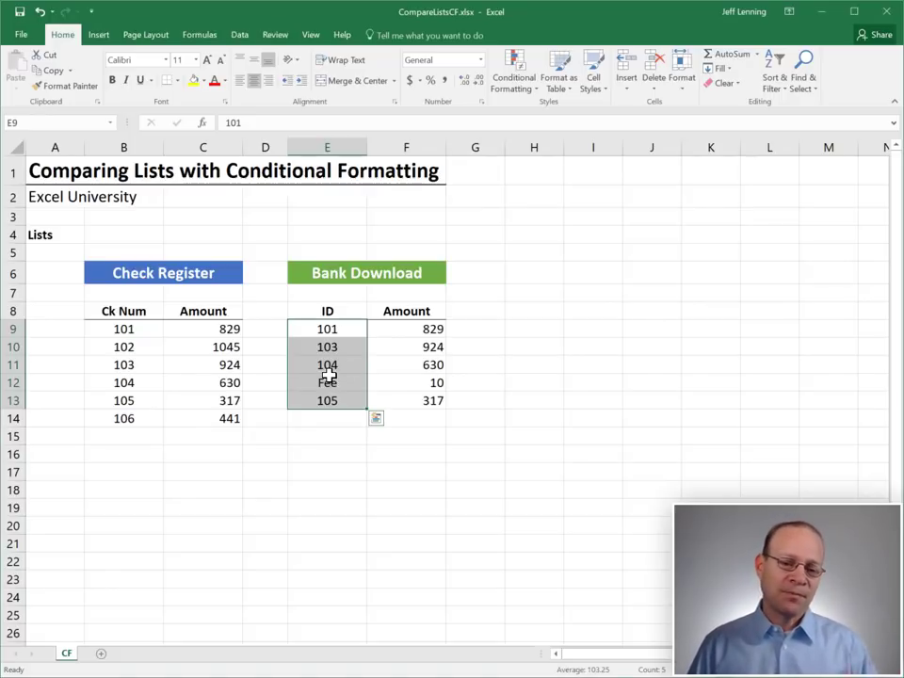
left_click_drag(125, 329, 137, 421)
left_click_drag(327, 329, 331, 401)
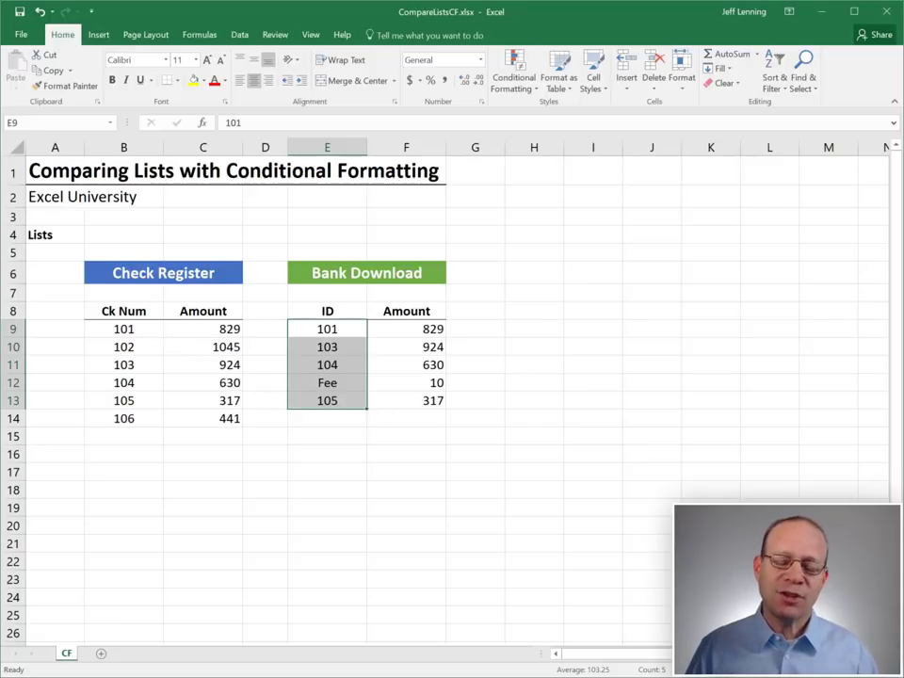
left_click(123, 329)
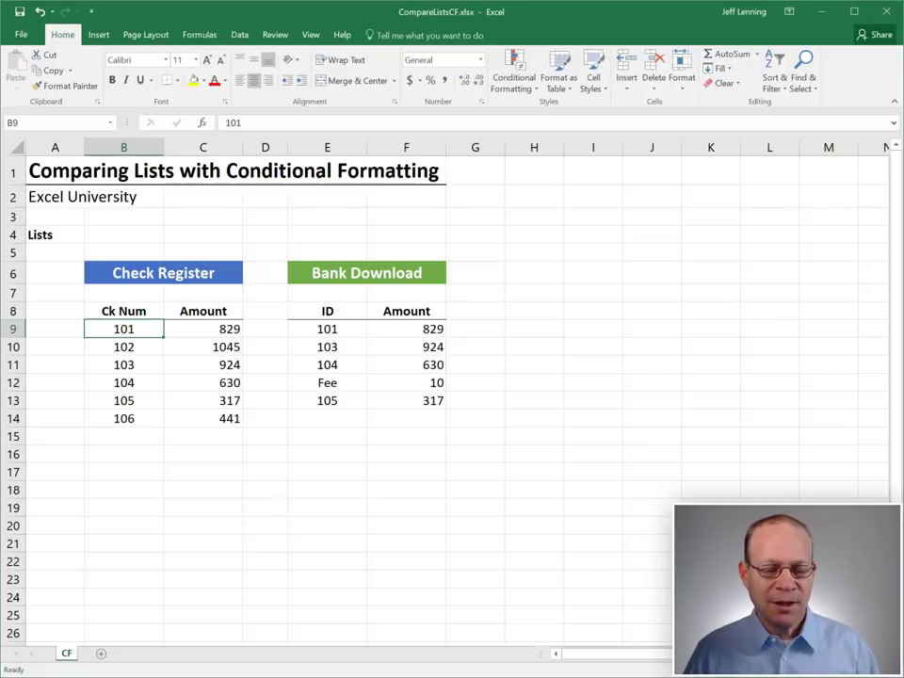
Select B9:B14 together with E9:E13 after briefly trying ranges that include the amounts
left_click_drag(135, 335, 136, 421)
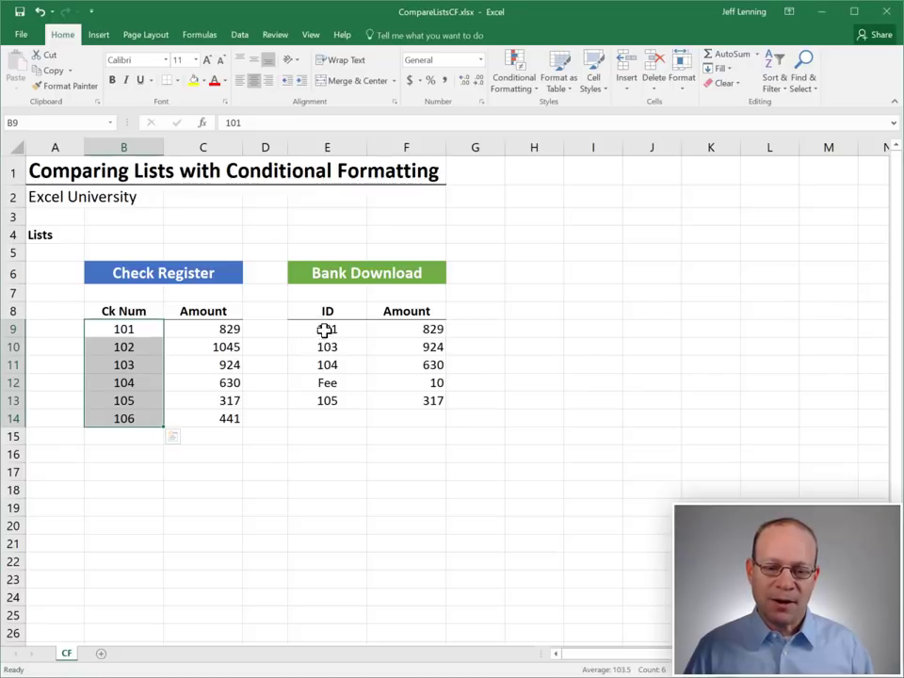
left_click_drag(324, 330, 329, 400)
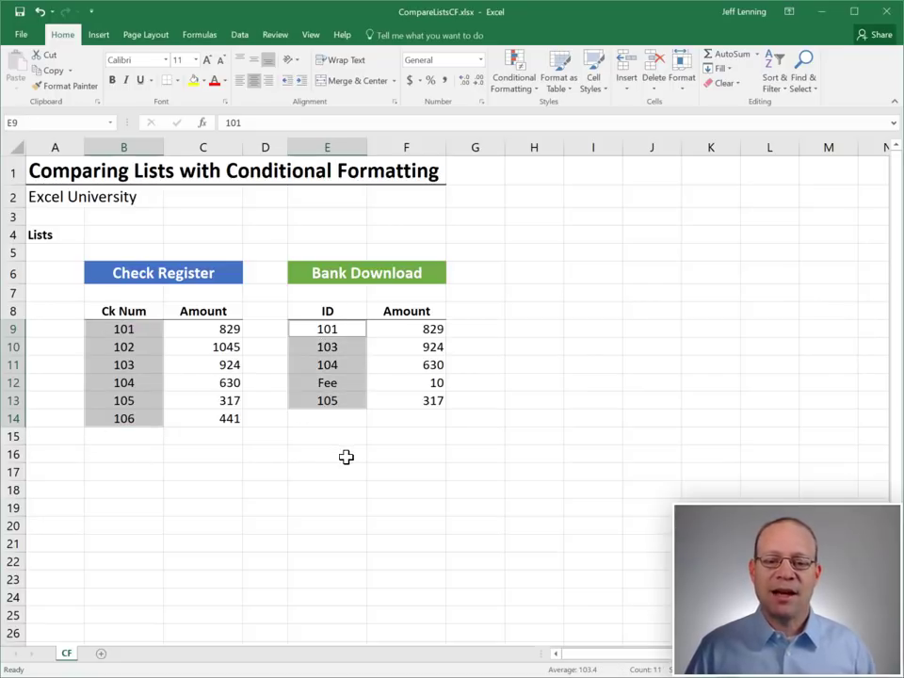
left_click_drag(141, 332, 218, 420)
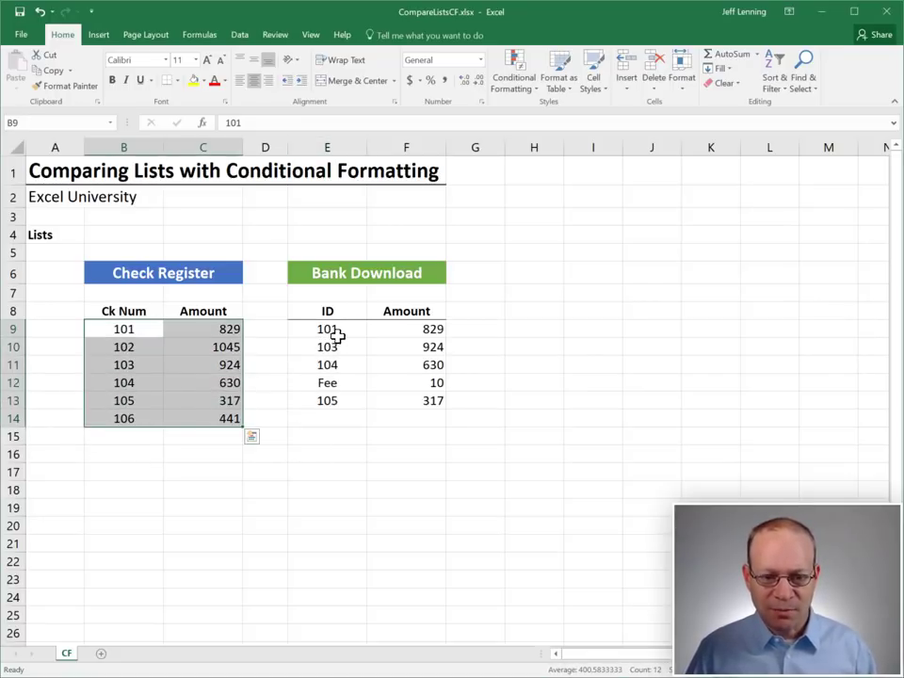
left_click_drag(332, 332, 424, 400)
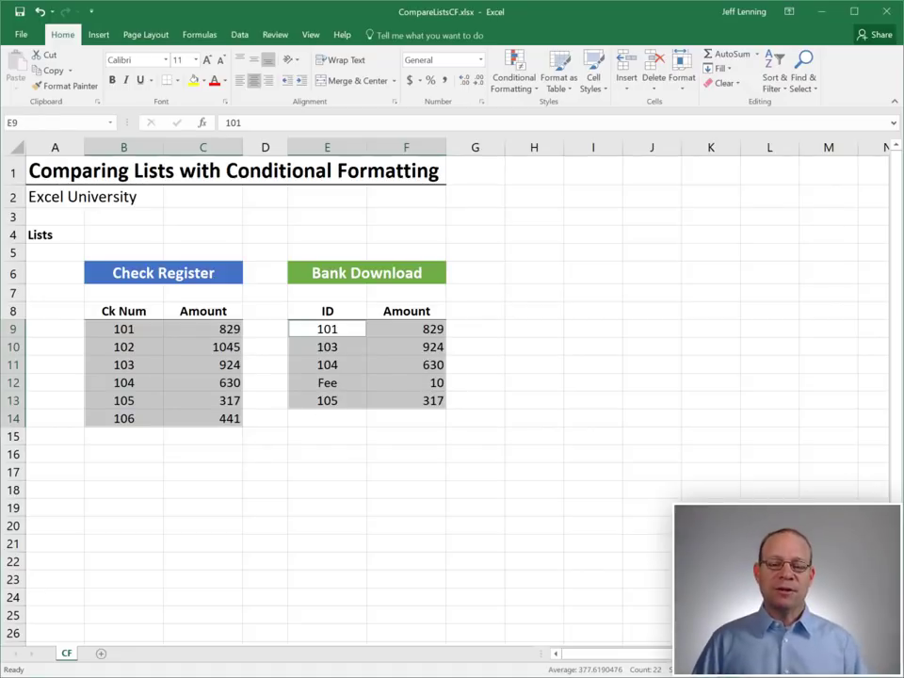
left_click_drag(147, 327, 141, 421)
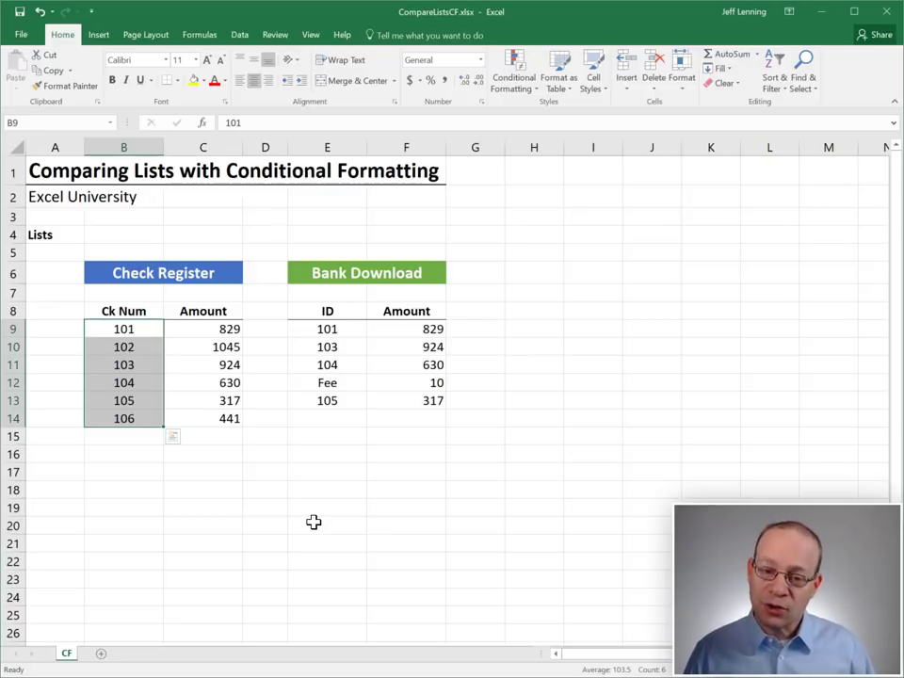
left_click_drag(345, 335, 337, 402)
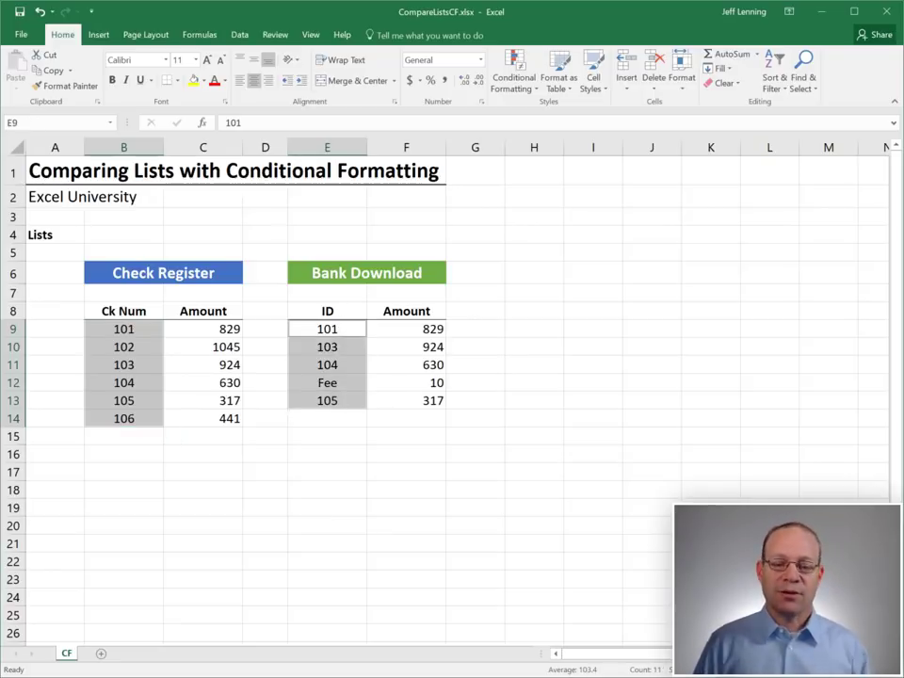
left_click(406, 471)
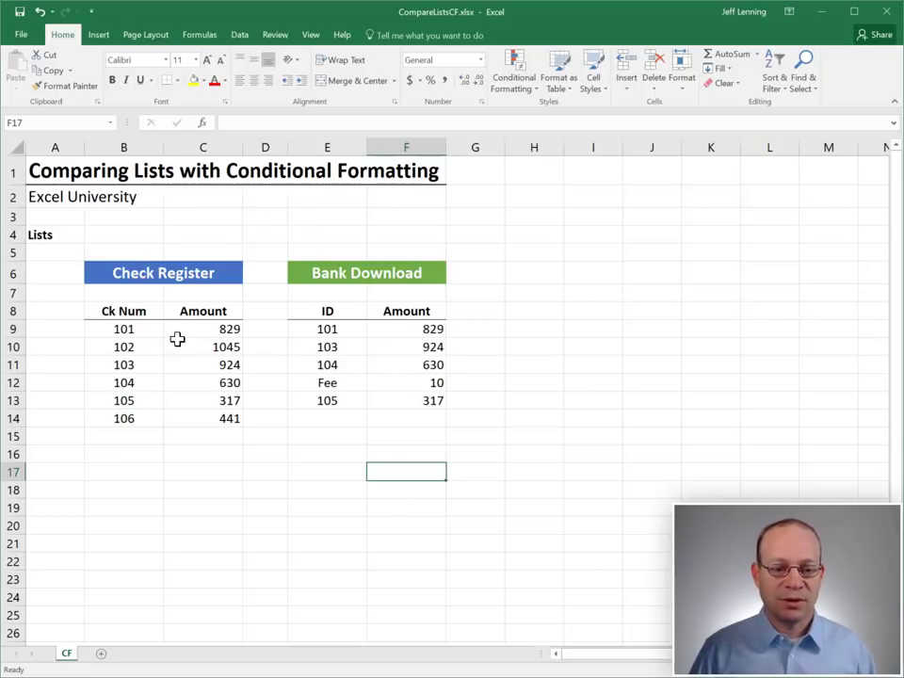
left_click_drag(143, 328, 156, 412)
left_click_drag(338, 329, 341, 402)
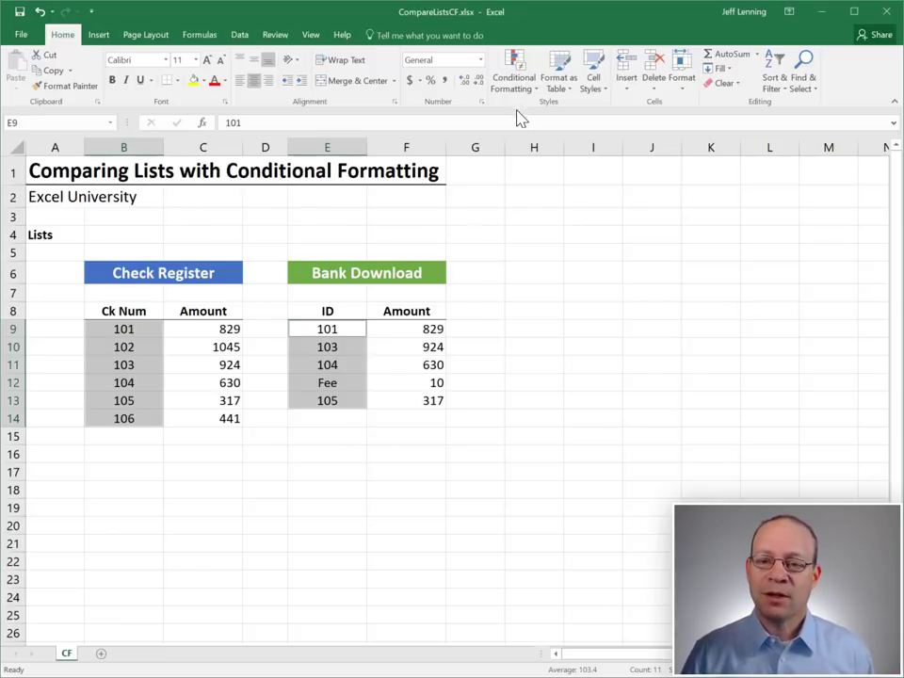
Add a Duplicate Values rule with Green Fill and Dark Green Text to the selected lists
left_click(514, 76)
mouse_move(527, 115)
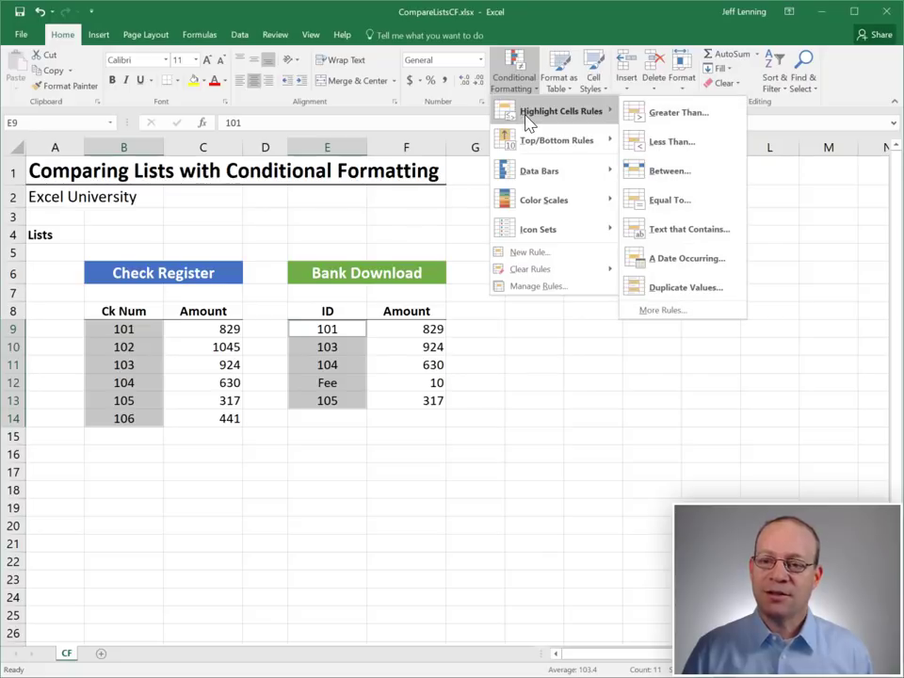
left_click(688, 289)
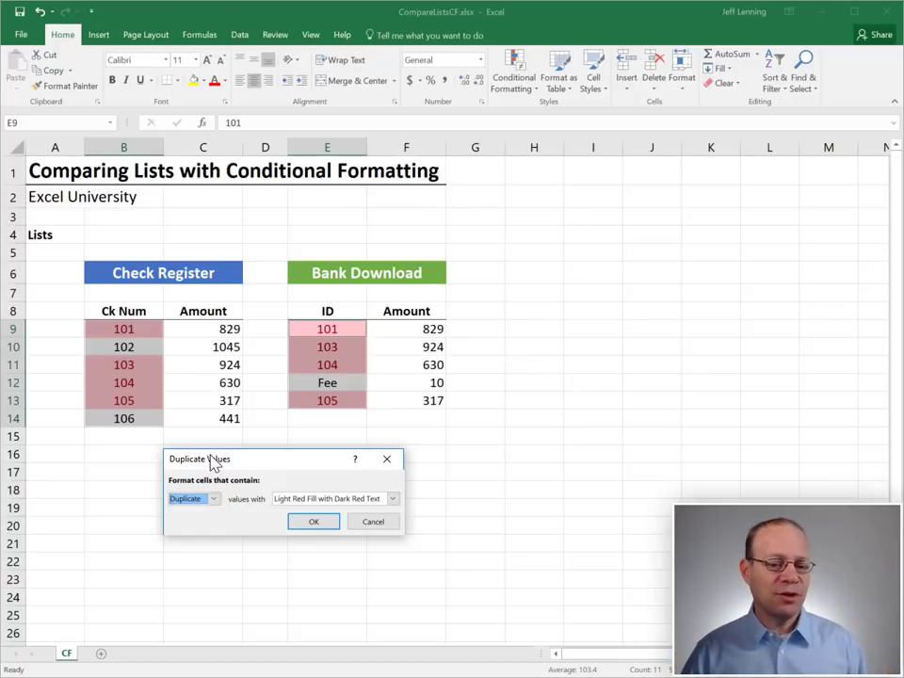
left_click(316, 499)
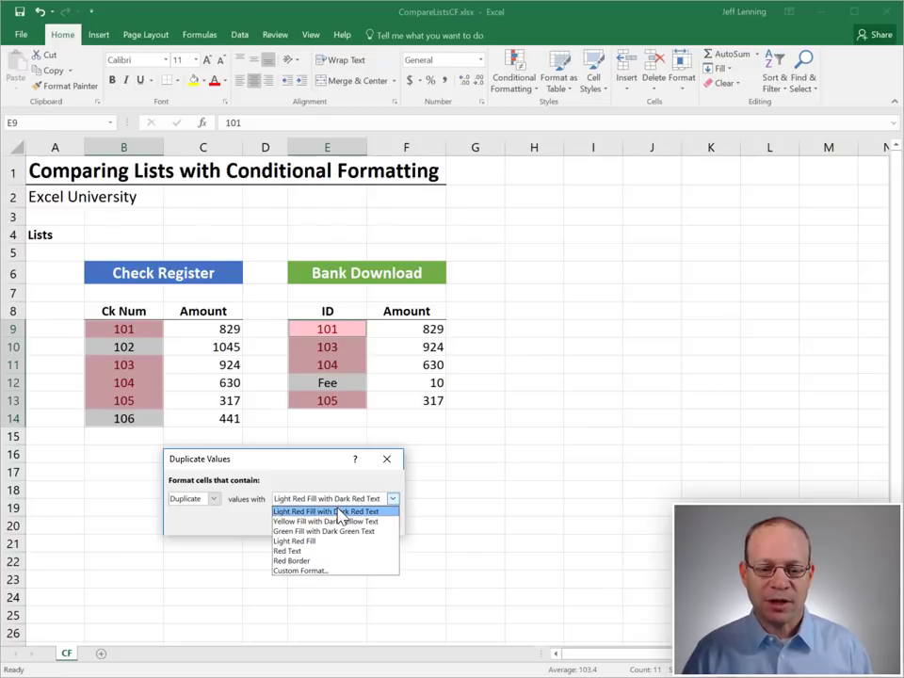
left_click(332, 531)
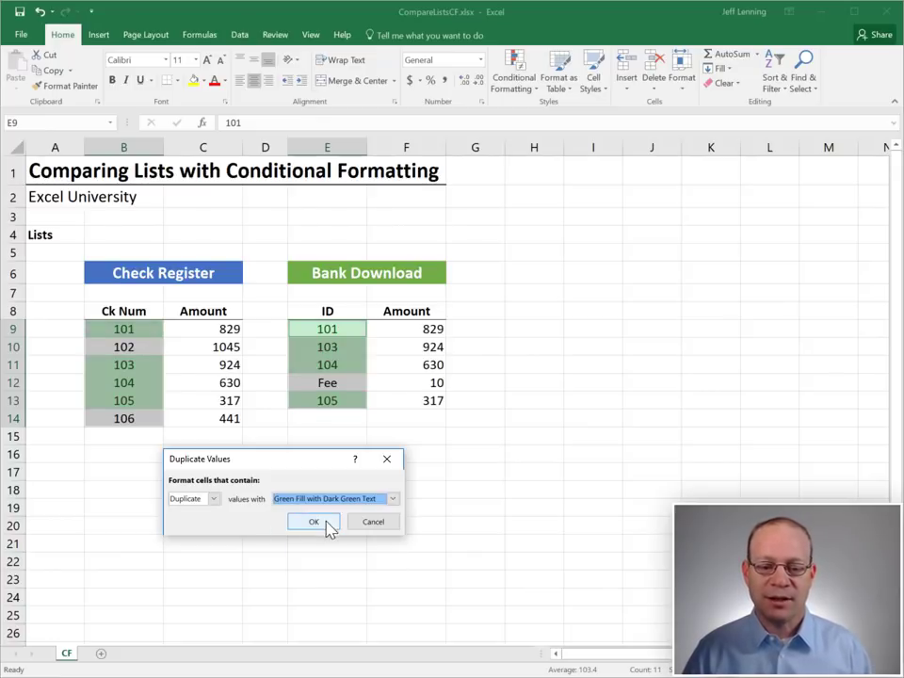
left_click(331, 523)
left_click(406, 524)
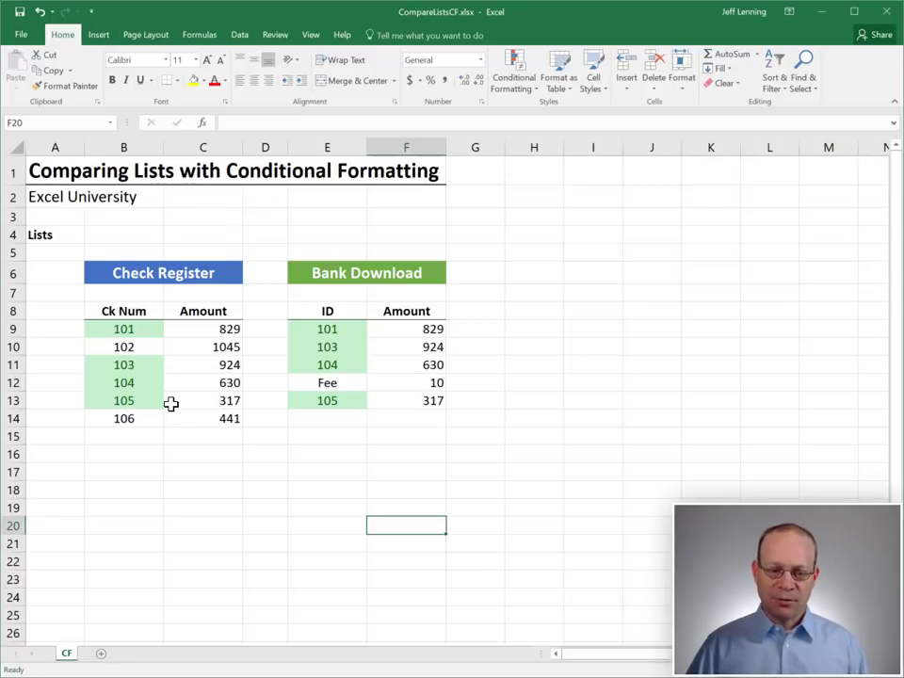
Reselect B9:B14 and E9:E13, then clear the selection to view 101, 103, 104, 105 highlighted
left_click_drag(123, 329, 142, 420)
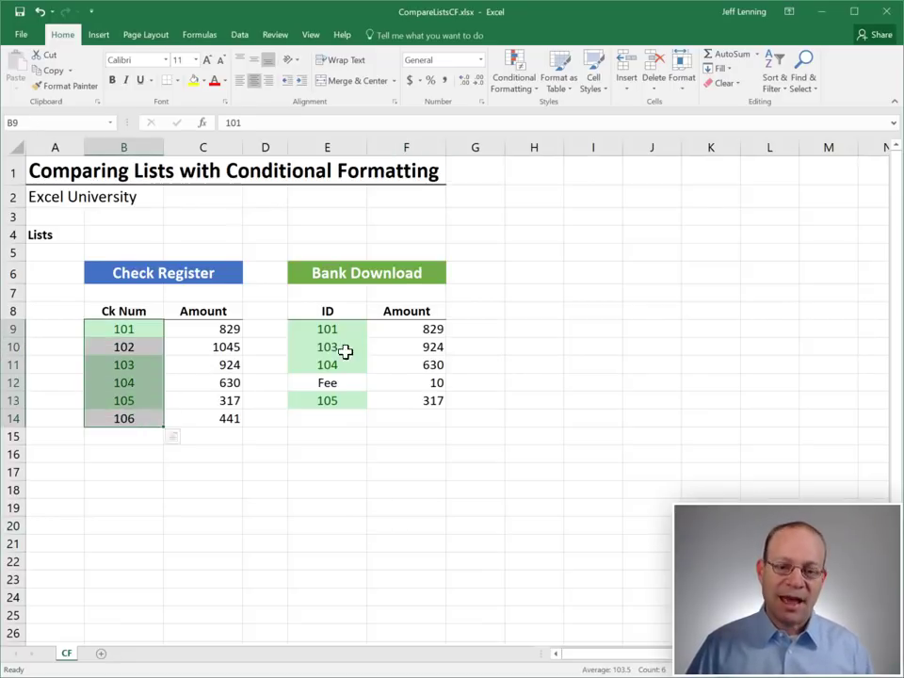
left_click_drag(327, 329, 345, 398)
left_click(406, 471)
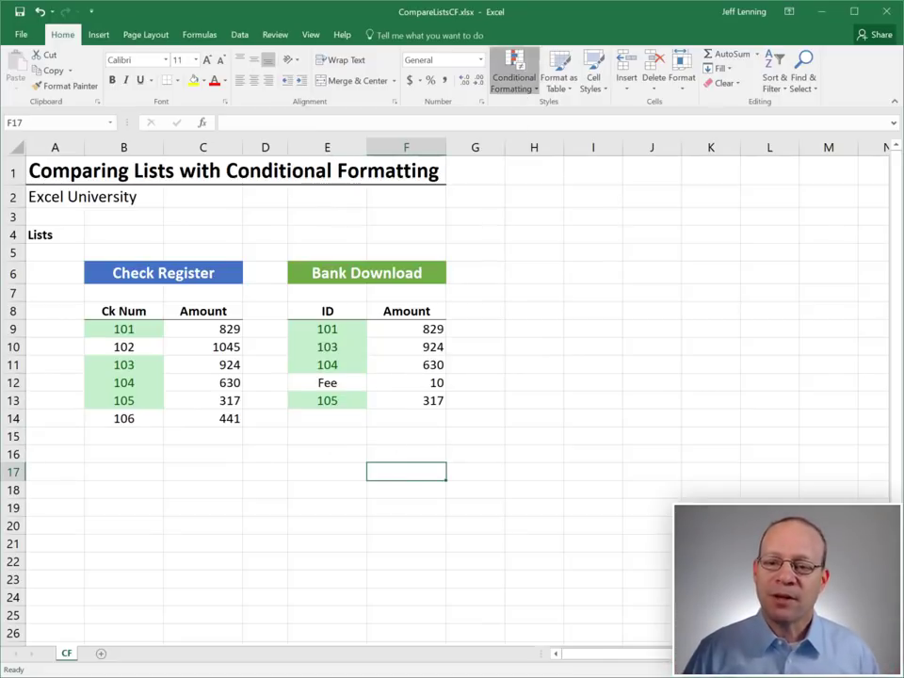
Clear all conditional formatting from the sheet and reselect B9:B14 with E9:E13
left_click(515, 77)
mouse_move(547, 270)
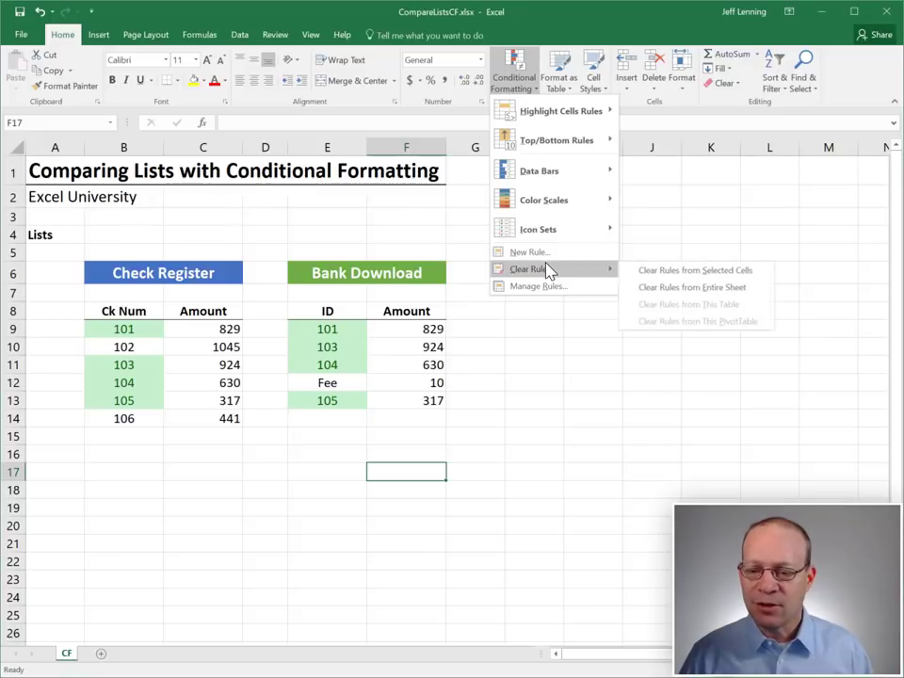
left_click(666, 287)
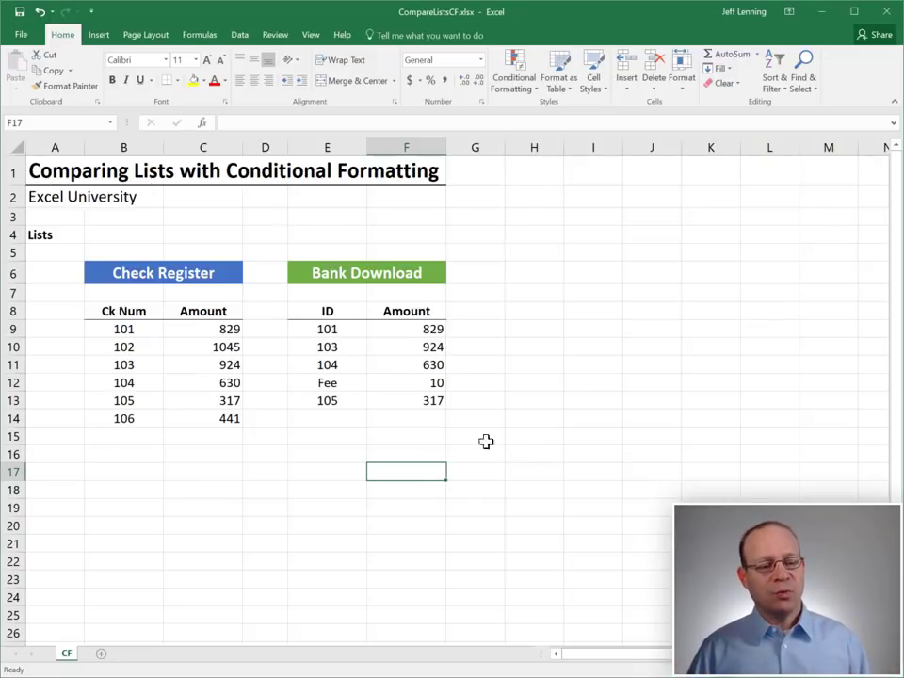
left_click_drag(143, 329, 146, 416)
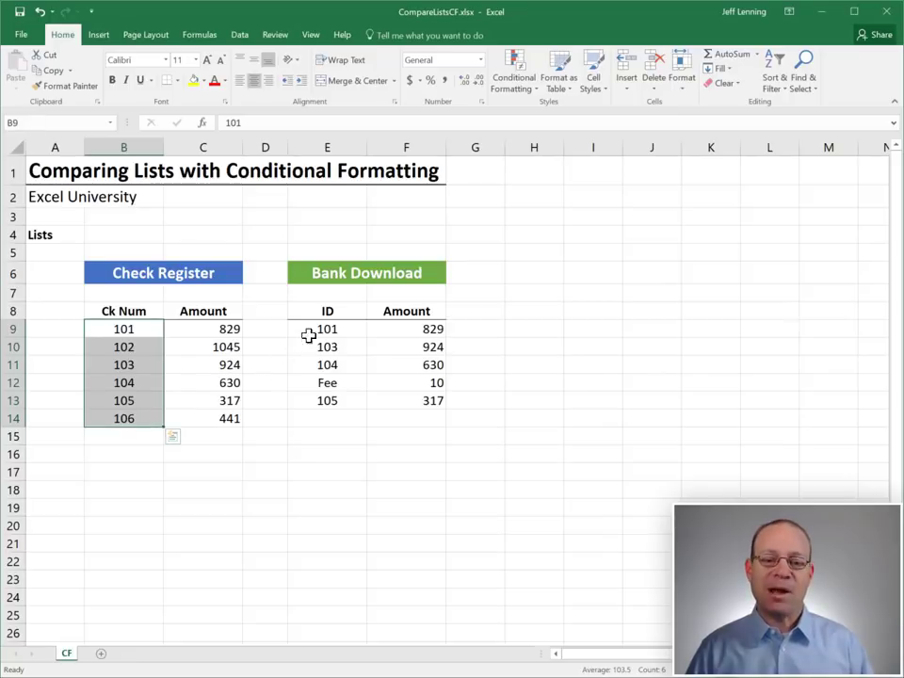
left_click_drag(311, 329, 330, 401)
left_click_drag(141, 329, 141, 418)
left_click_drag(332, 329, 330, 404)
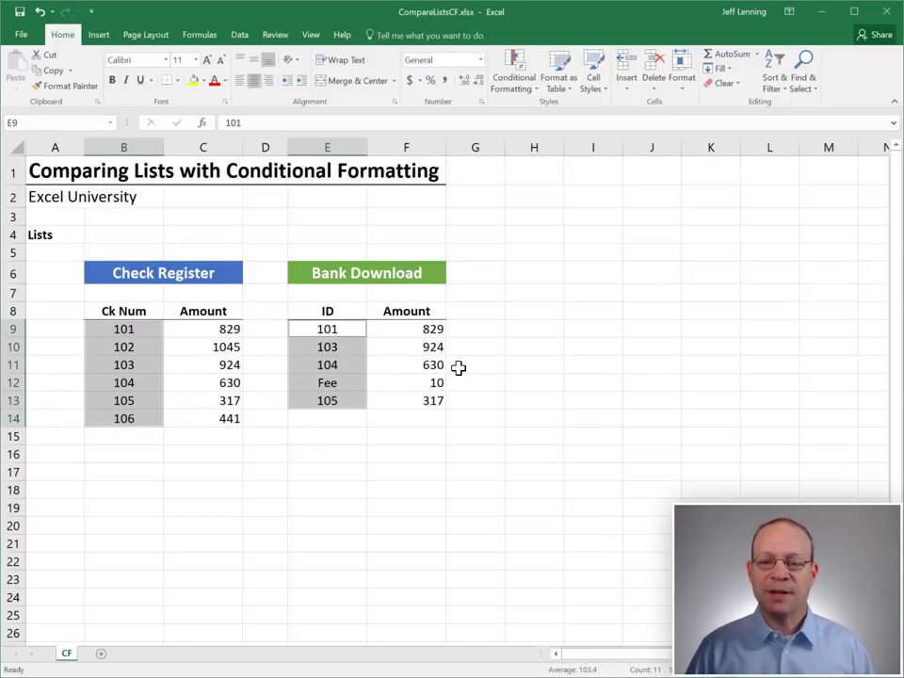
Apply a Unique values rule with Light Red Fill and Dark Red Text to both lists
left_click(514, 83)
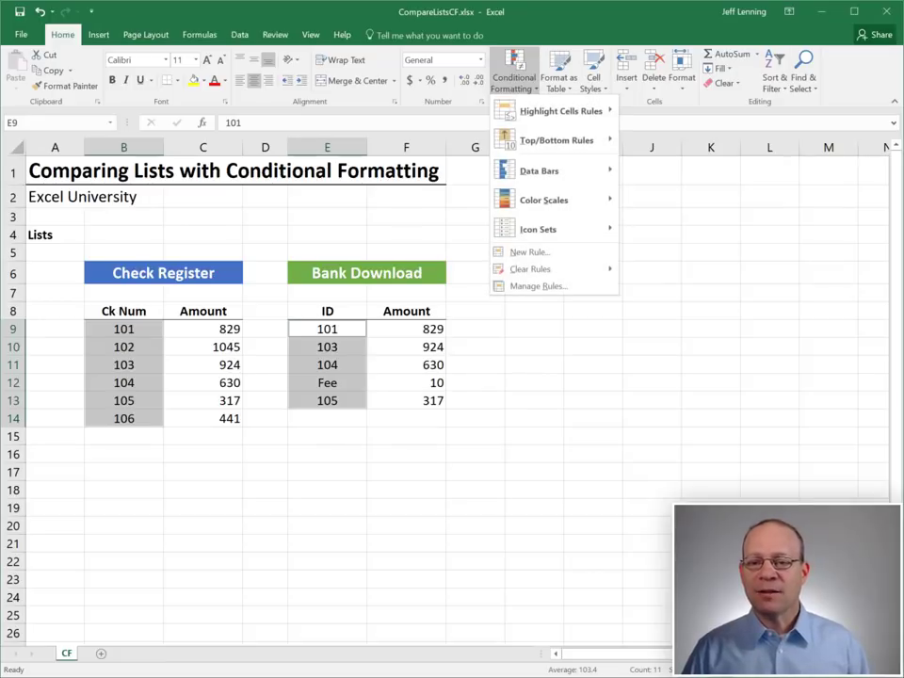
left_click(678, 301)
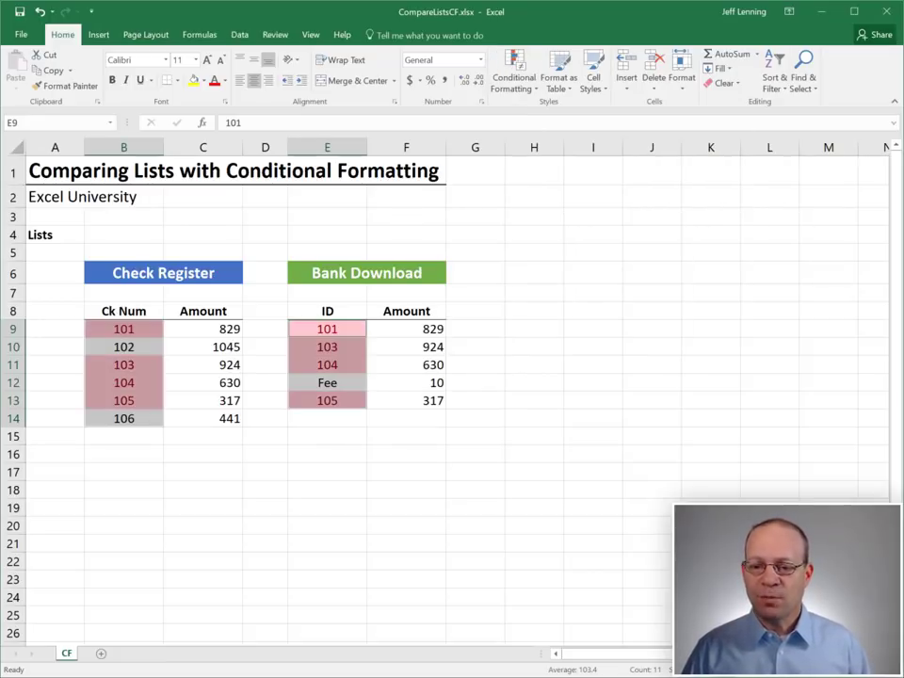
left_click(213, 499)
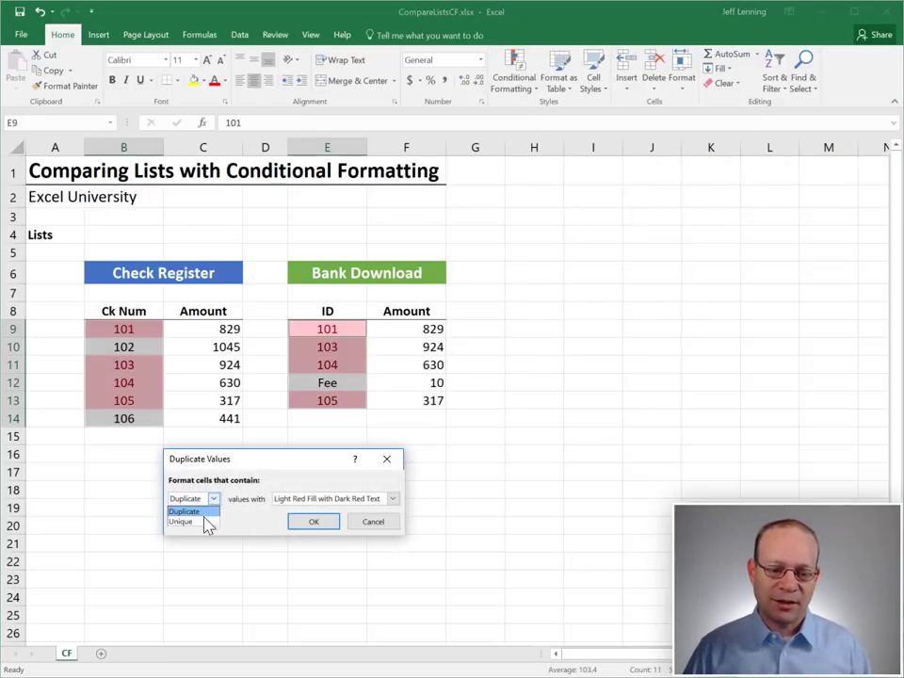
left_click(188, 522)
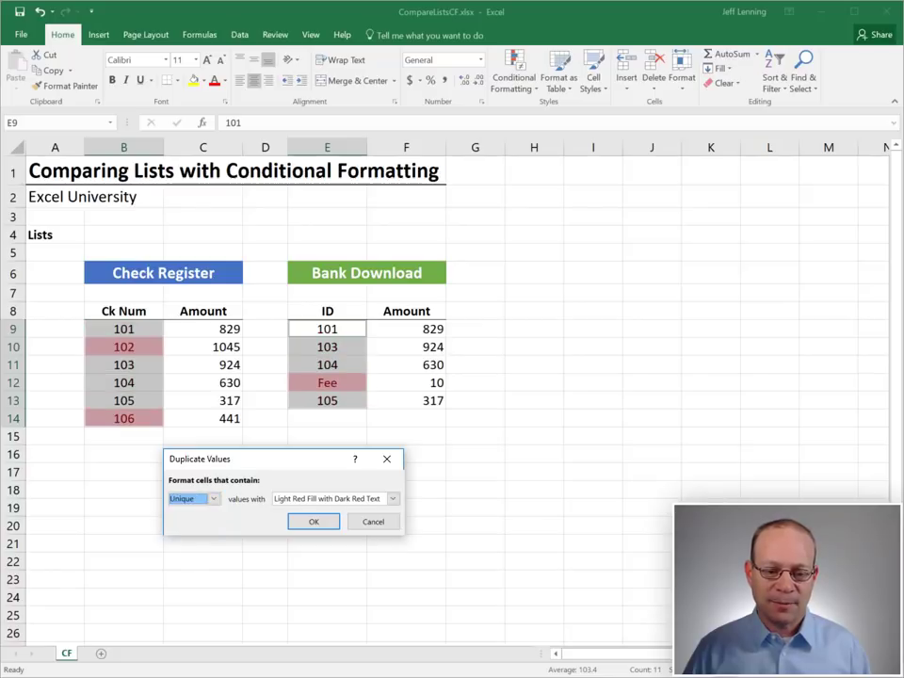
left_click(329, 502)
left_click(331, 511)
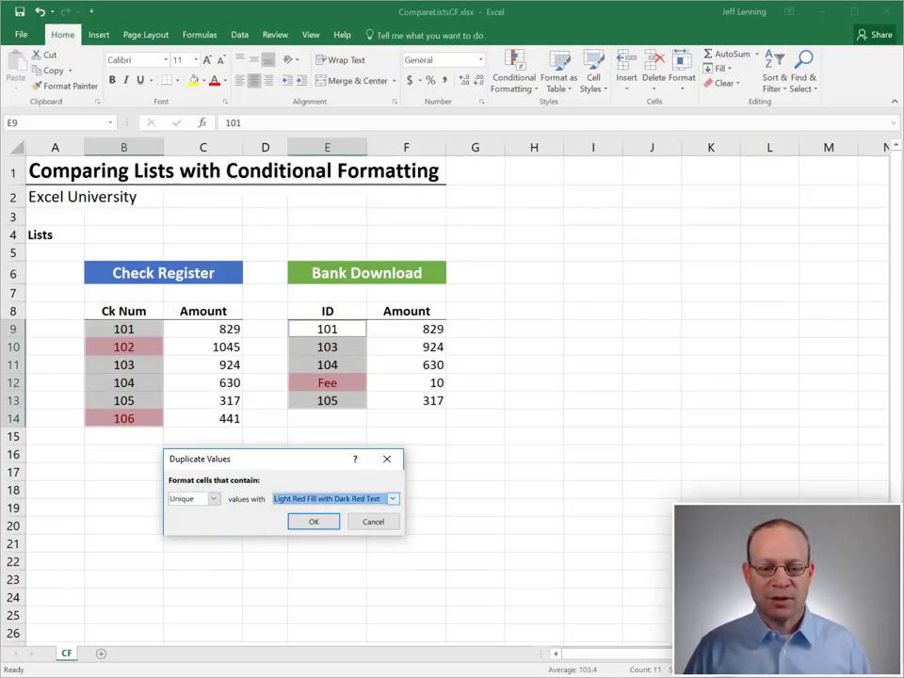
left_click(325, 523)
left_click(394, 524)
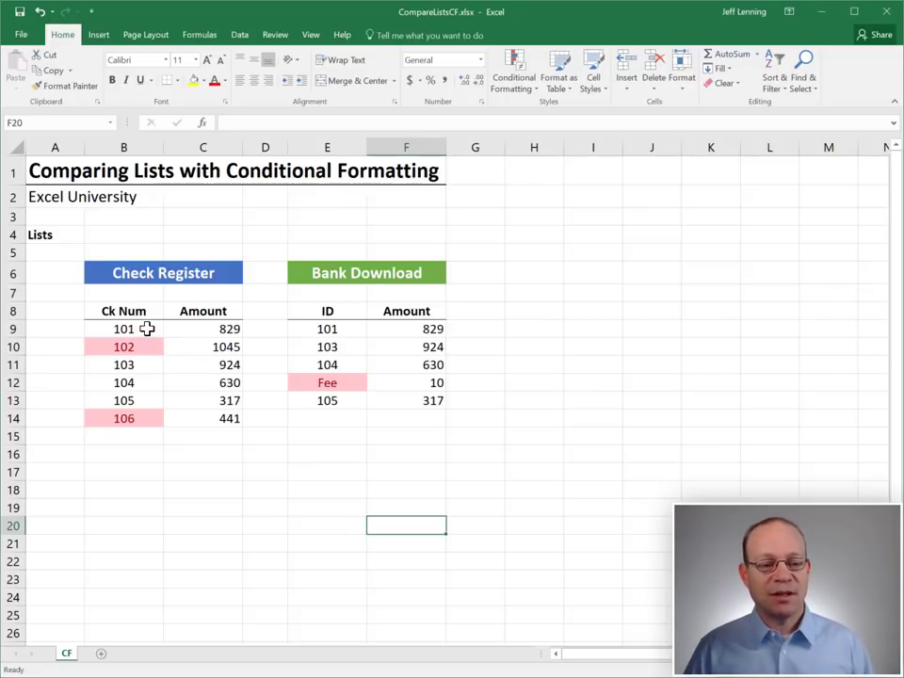
left_click_drag(147, 329, 137, 401)
key("Down")
key("Down")
key("Down")
key("Down")
key("Down")
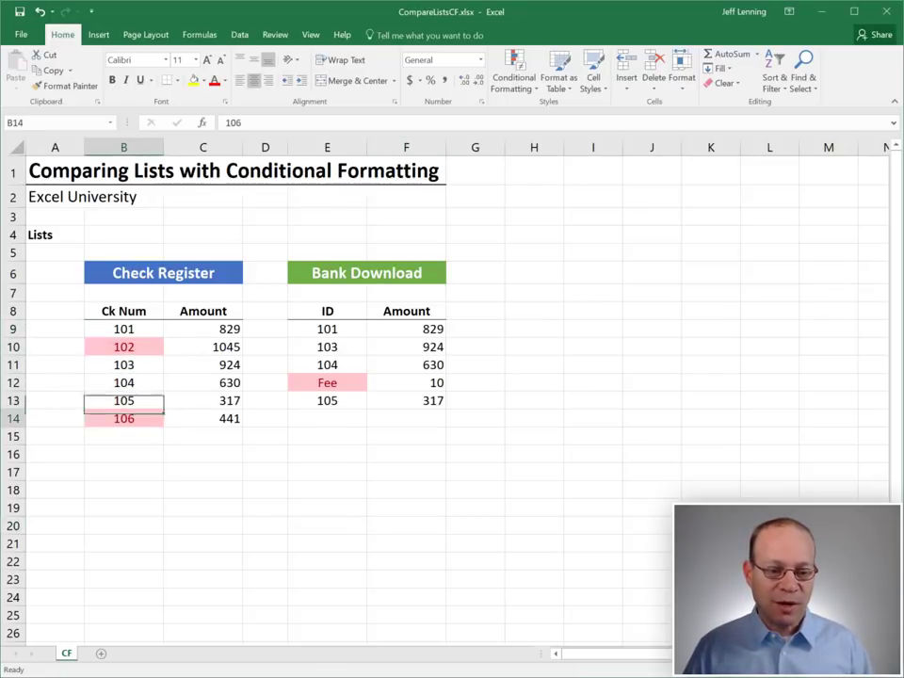
left_click_drag(335, 328, 332, 400)
left_click(335, 384)
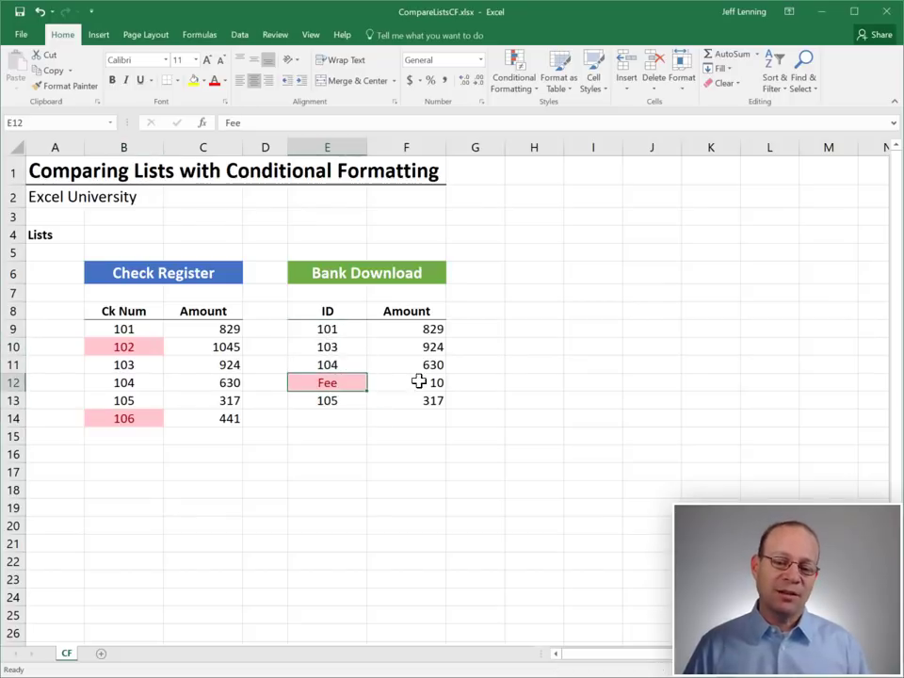
left_click(419, 382)
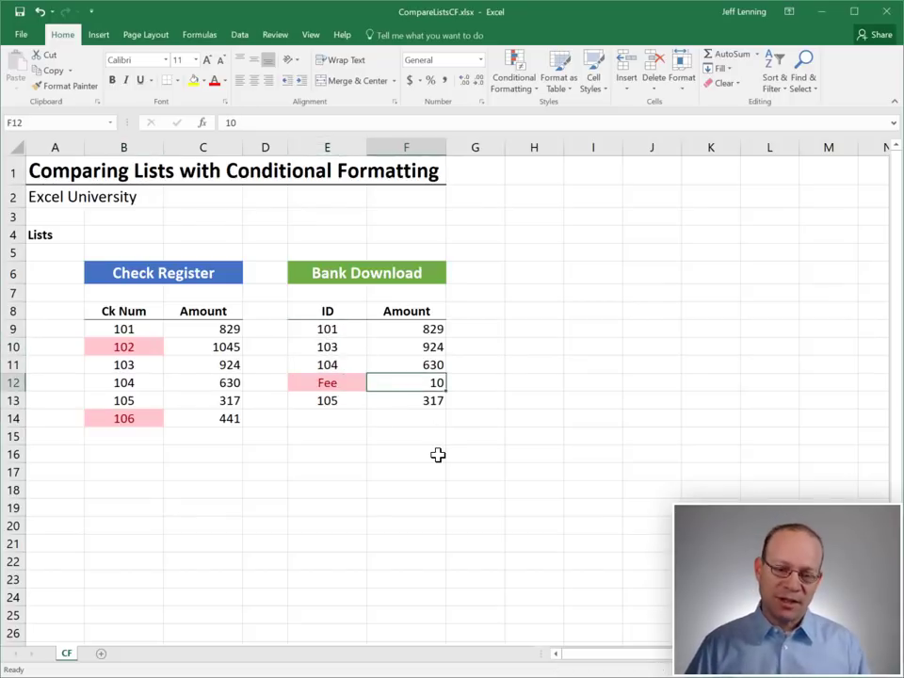
left_click(236, 332)
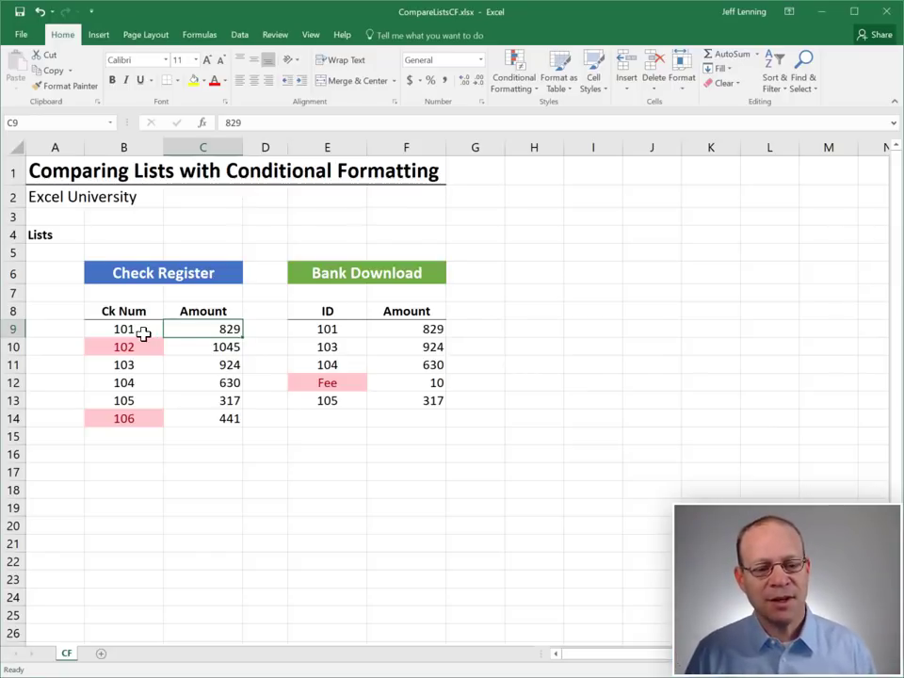
left_click_drag(141, 327, 204, 419)
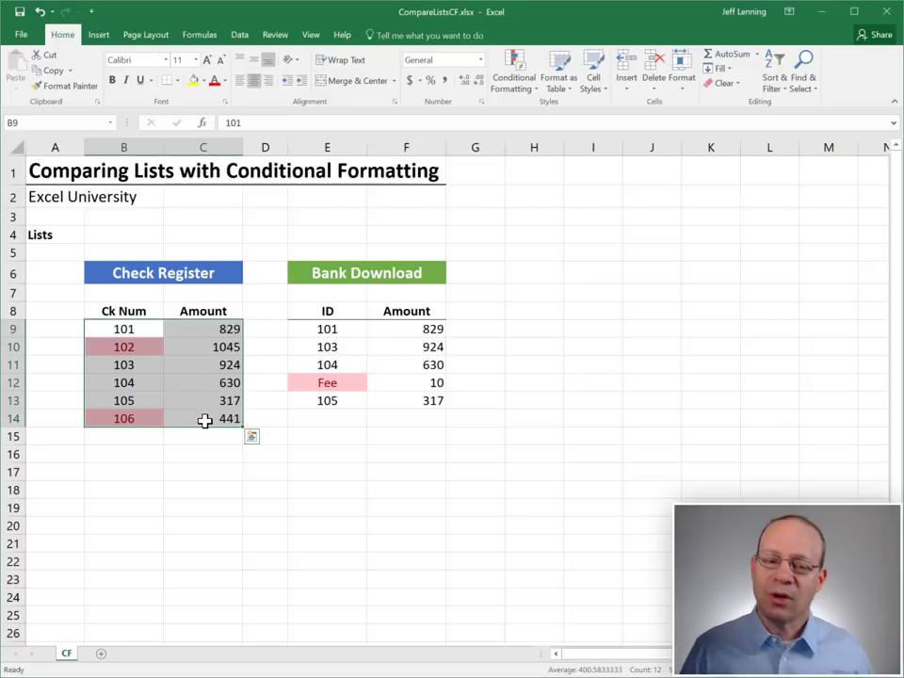
left_click(193, 329)
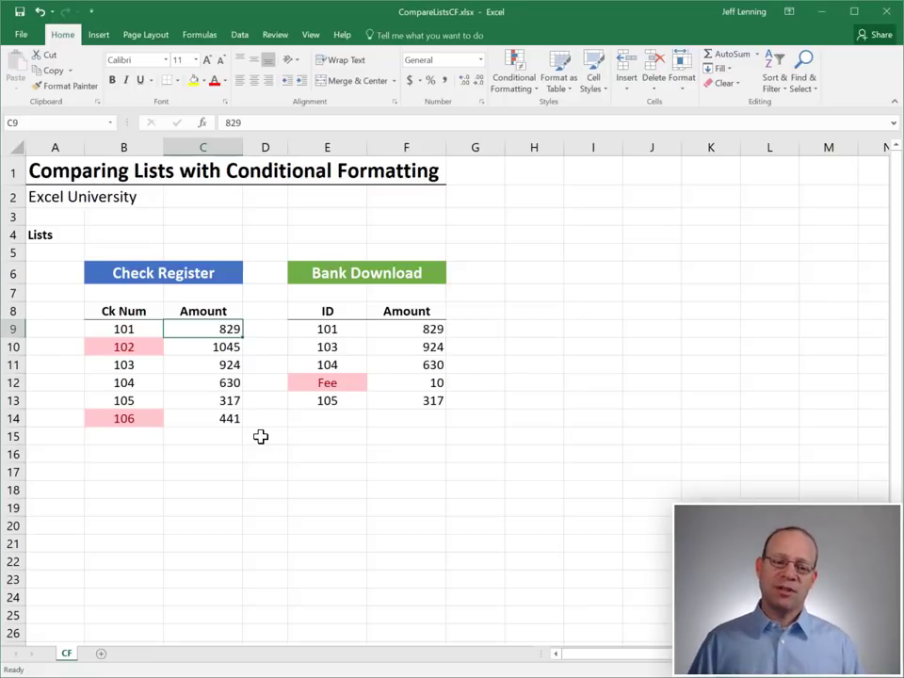
Filter the Check Register by check 102's red cell colour, then clear the Ck Num filter
right_click(139, 347)
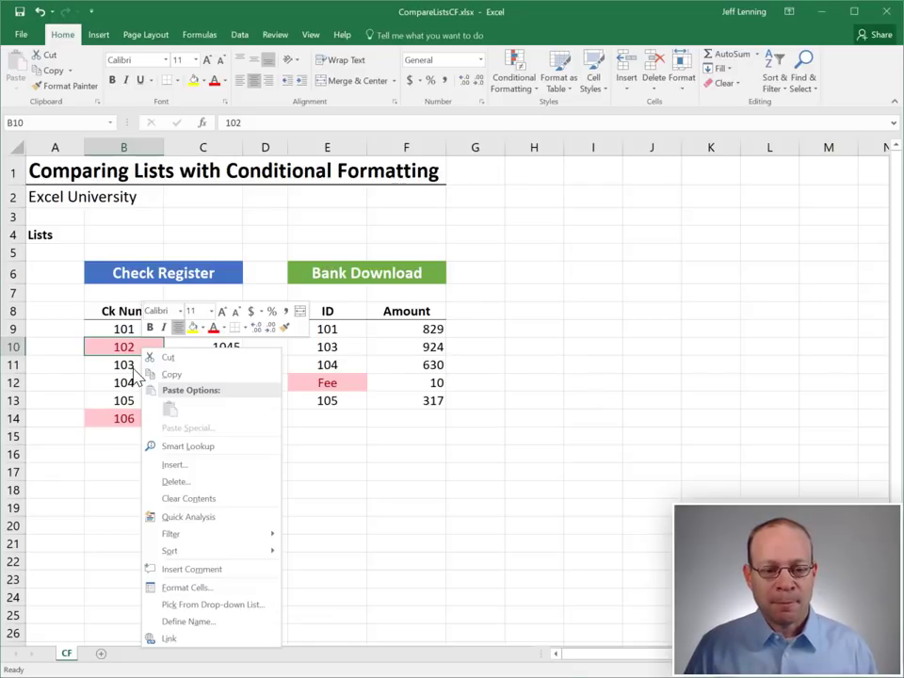
mouse_move(203, 542)
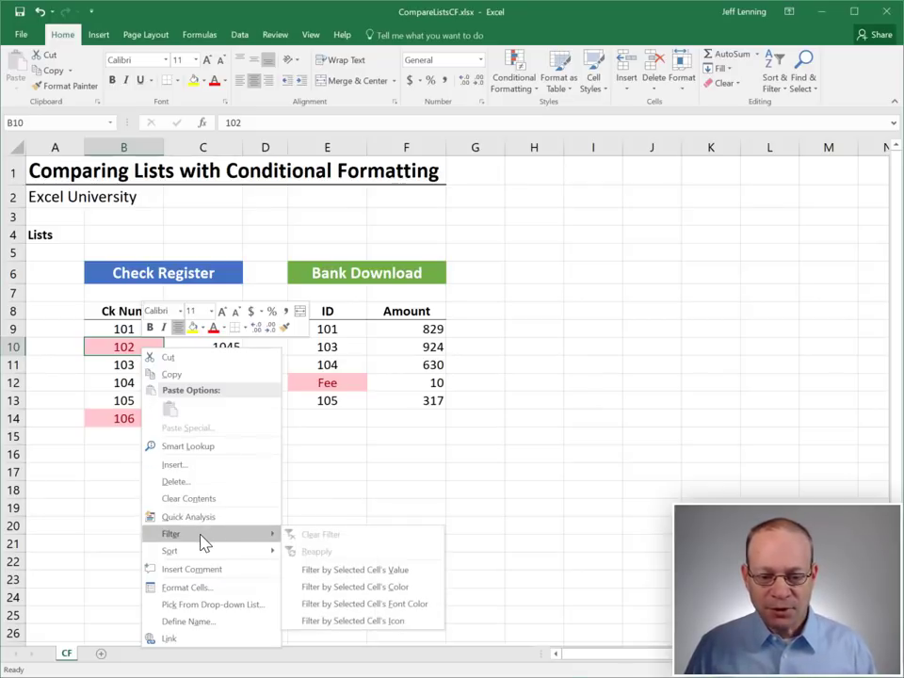
left_click(416, 589)
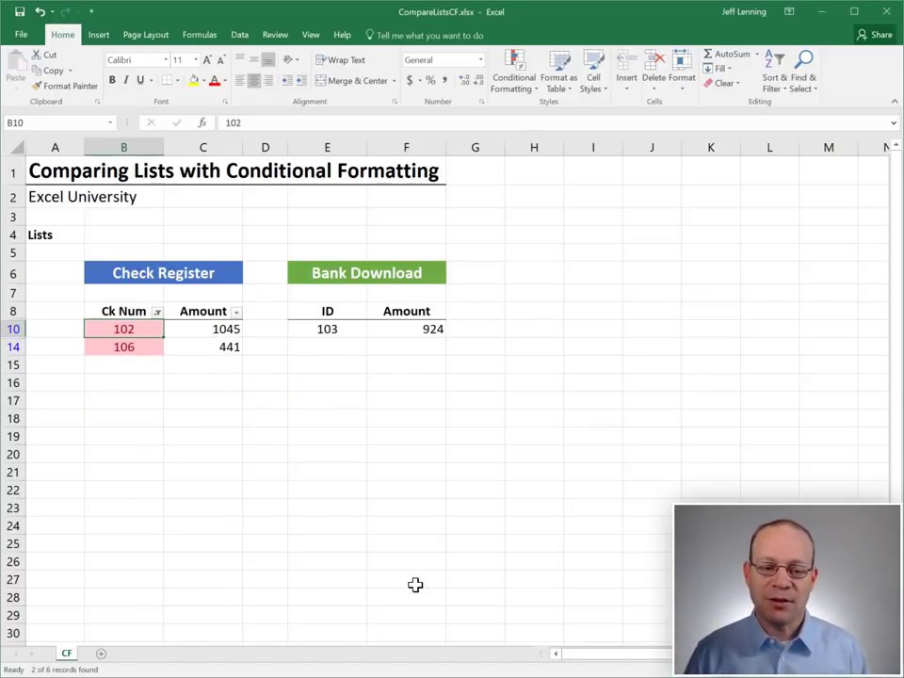
left_click(138, 349)
left_click(143, 332)
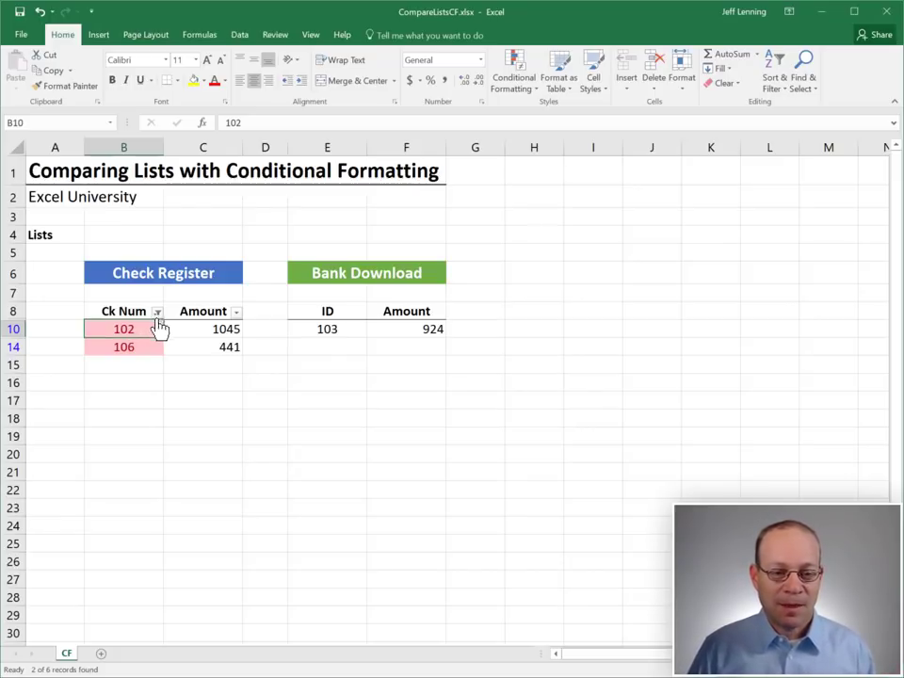
left_click(157, 311)
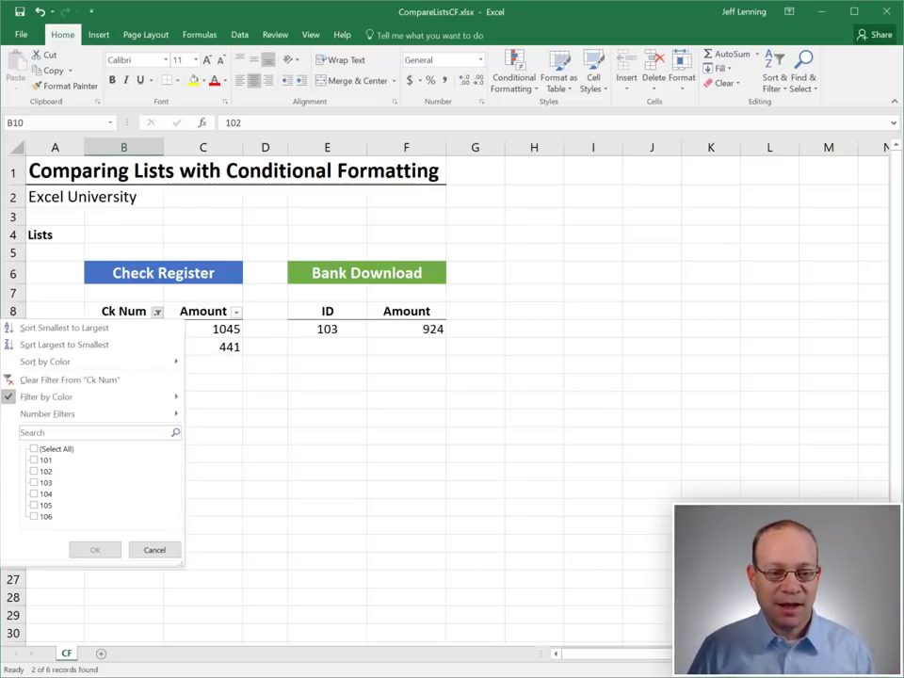
left_click(143, 379)
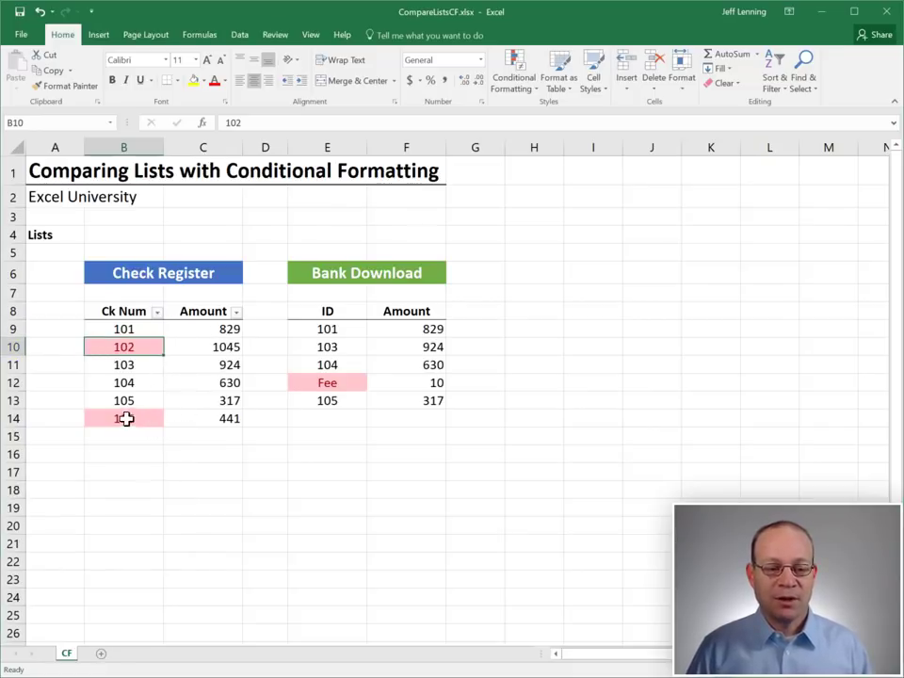
Filter the register by check 106's red fill, showing only checks 102 and 106
left_click(129, 420)
right_click(139, 418)
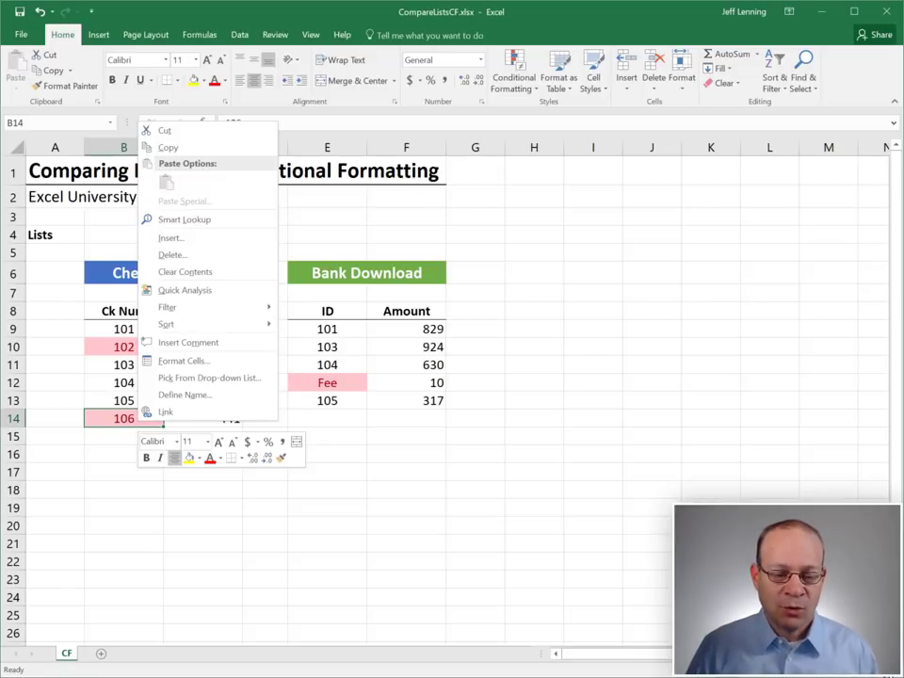
mouse_move(207, 319)
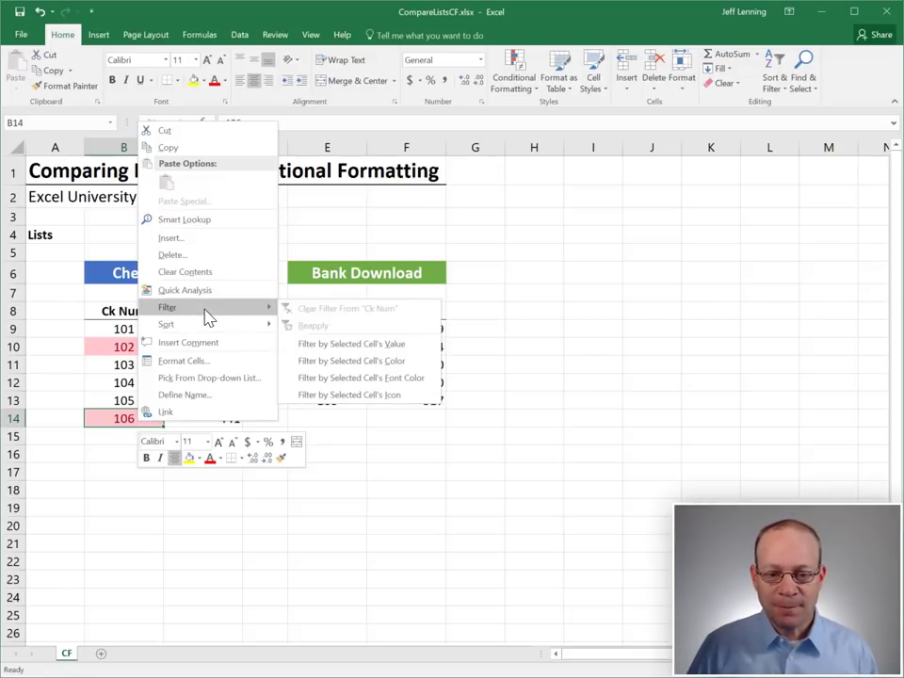
left_click(415, 368)
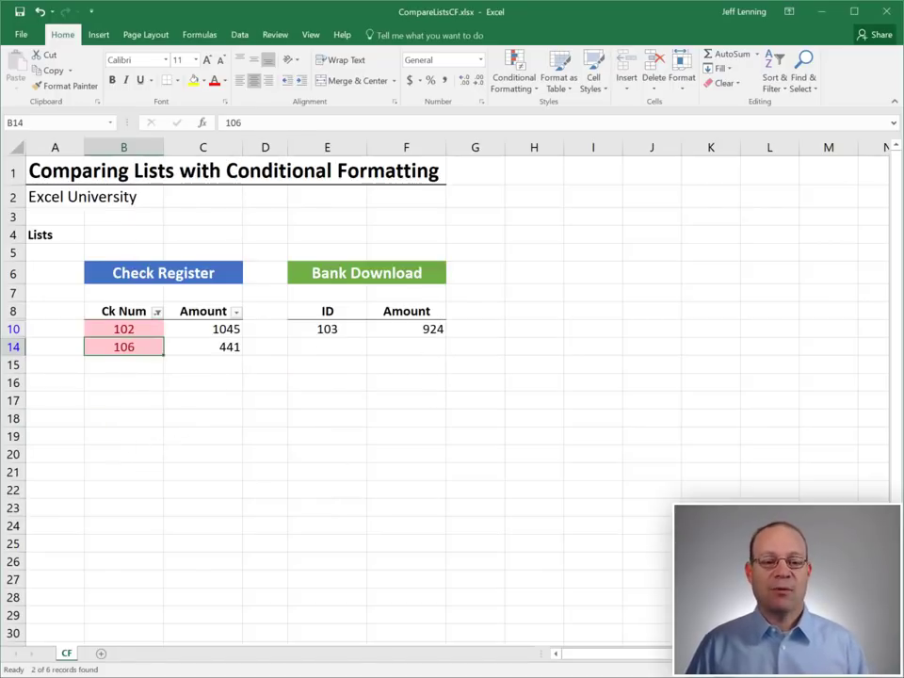
left_click(203, 454)
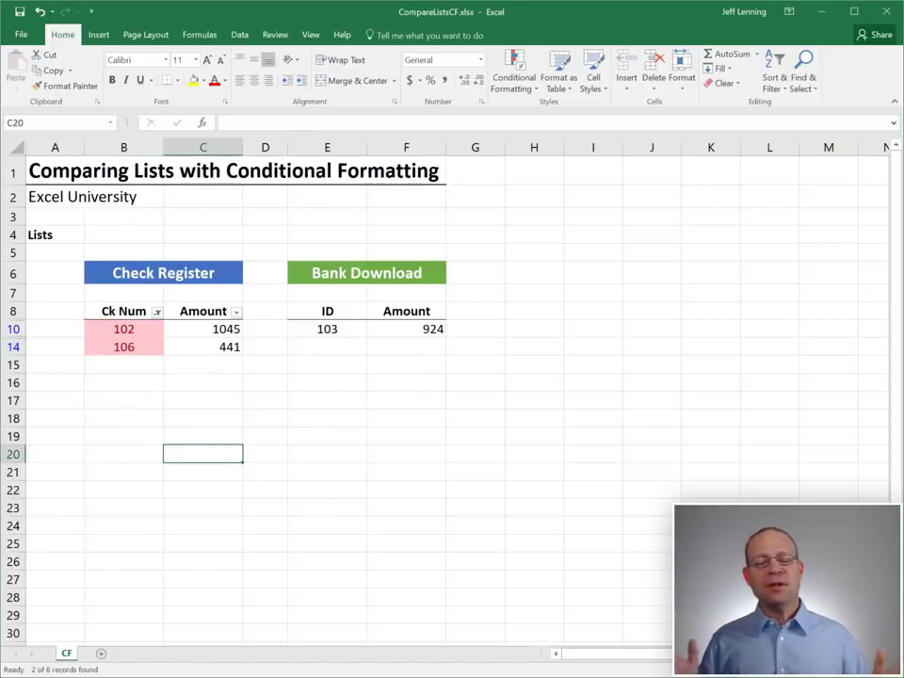